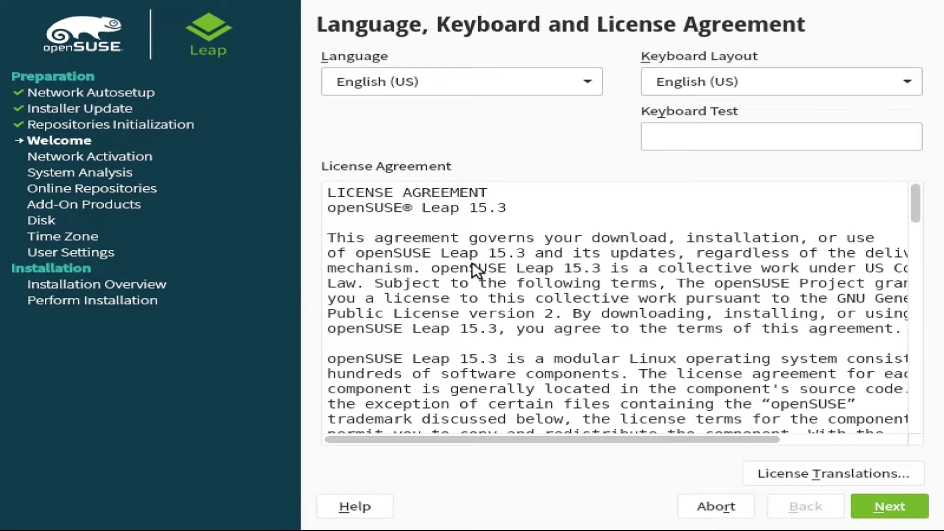
- Keep English (US) for language and keyboard, accept the license, and skip network setup
left_click(405, 86)
left_click(607, 163)
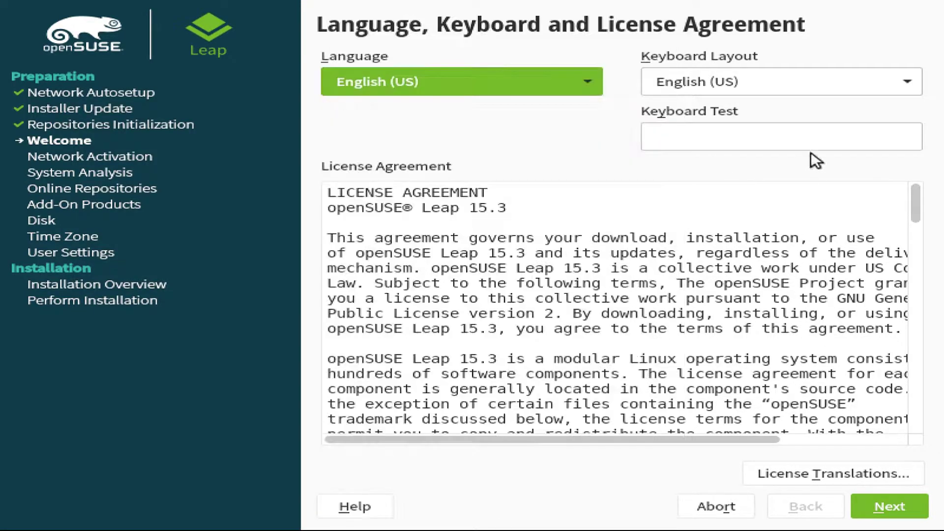
left_click(814, 82)
left_click(748, 136)
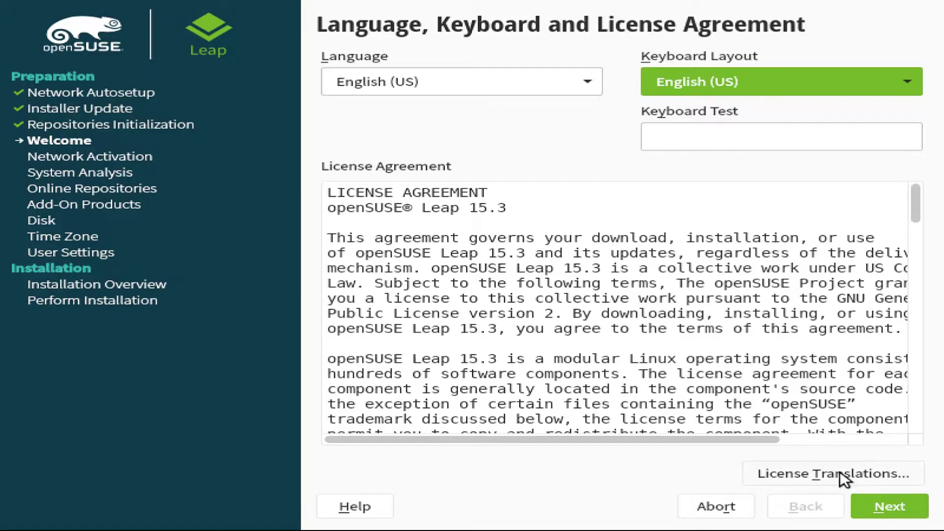
left_click(889, 506)
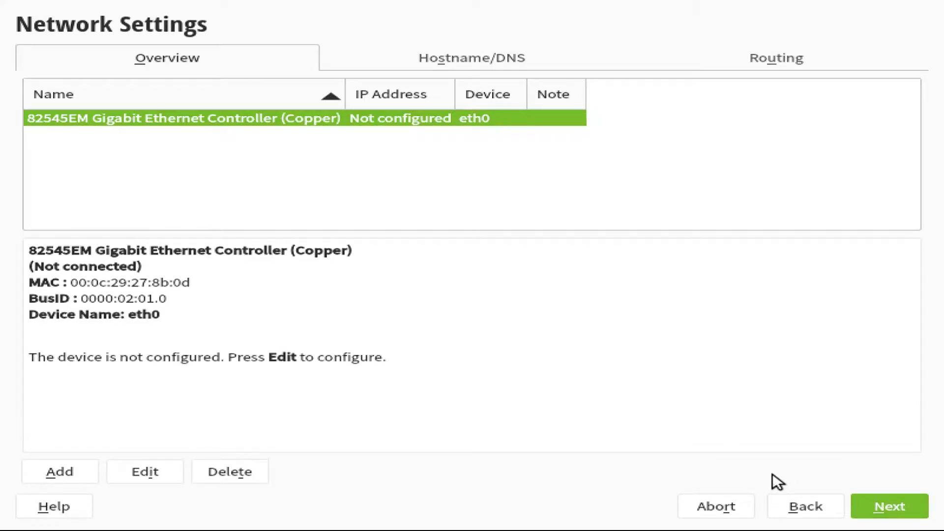
left_click(889, 506)
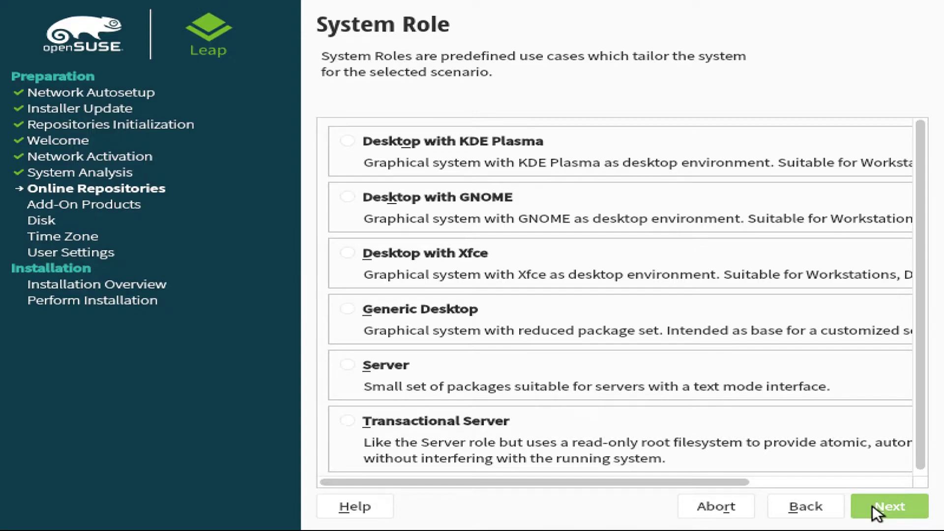
- Choose Desktop with Xfce, accept guided partitioning without LVM, and keep the Eastern time zone
key("alt+x")
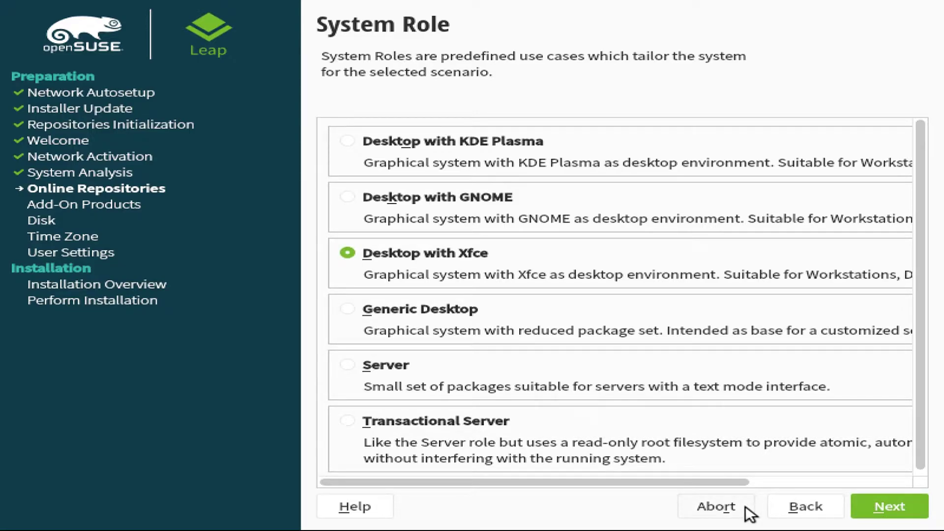
left_click(871, 505)
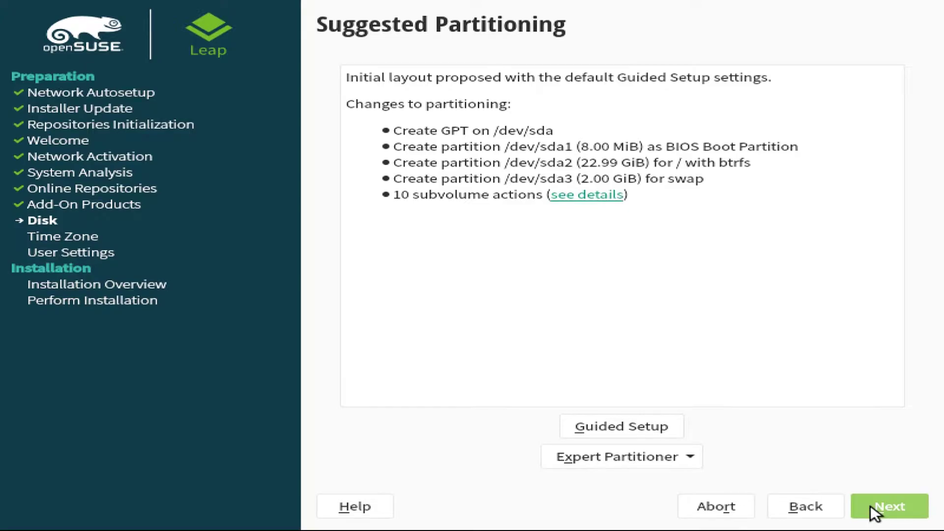
left_click(631, 435)
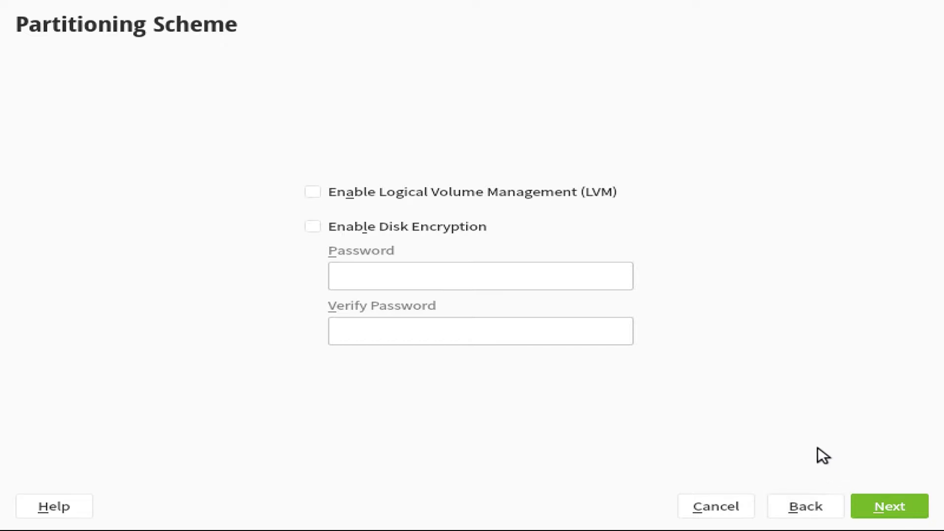
left_click(878, 504)
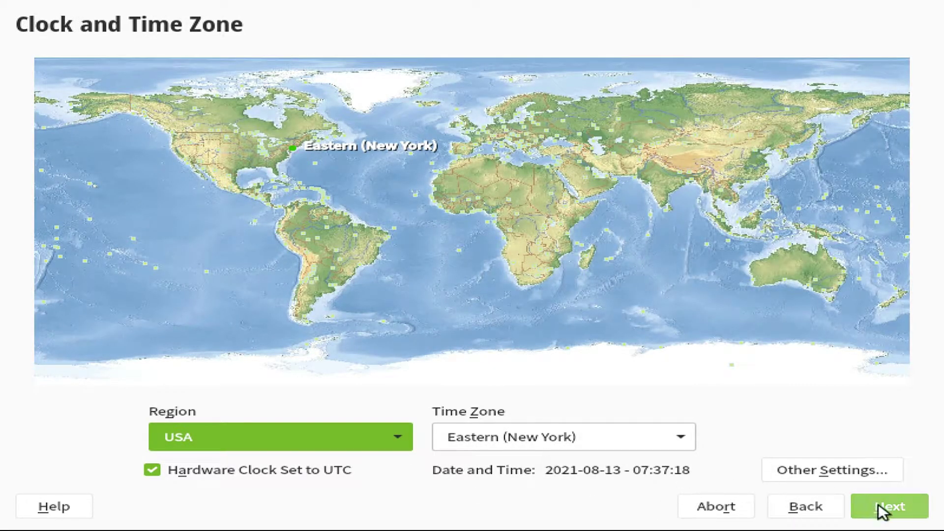
left_click(878, 504)
type("techsolutionz")
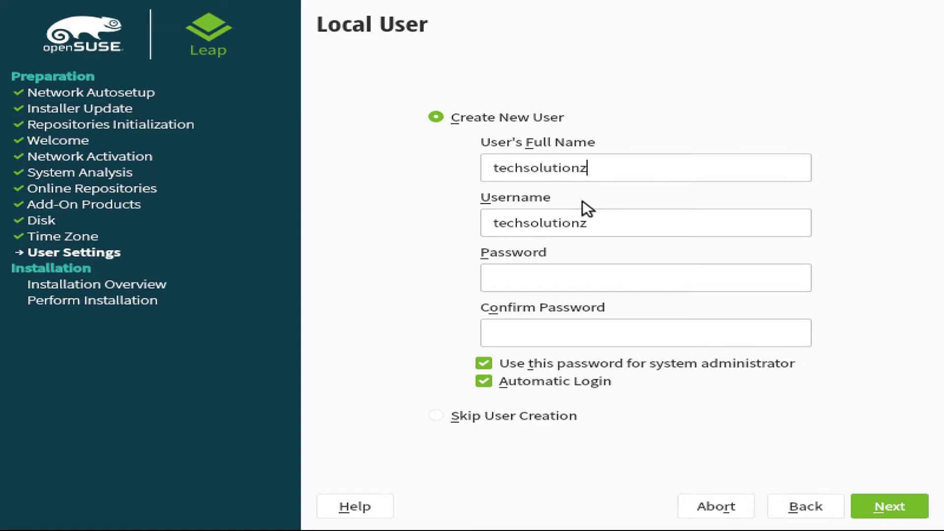
- Set the user password, share it with the administrator, disable automatic login, and accept the weak-password warning
key("Tab")
key("Tab")
type("**")
key("Tab")
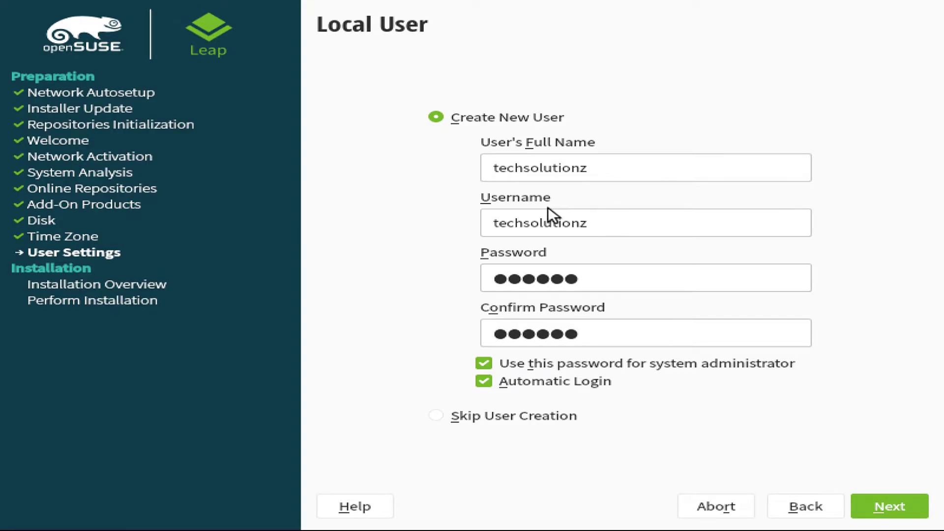
left_click(484, 364)
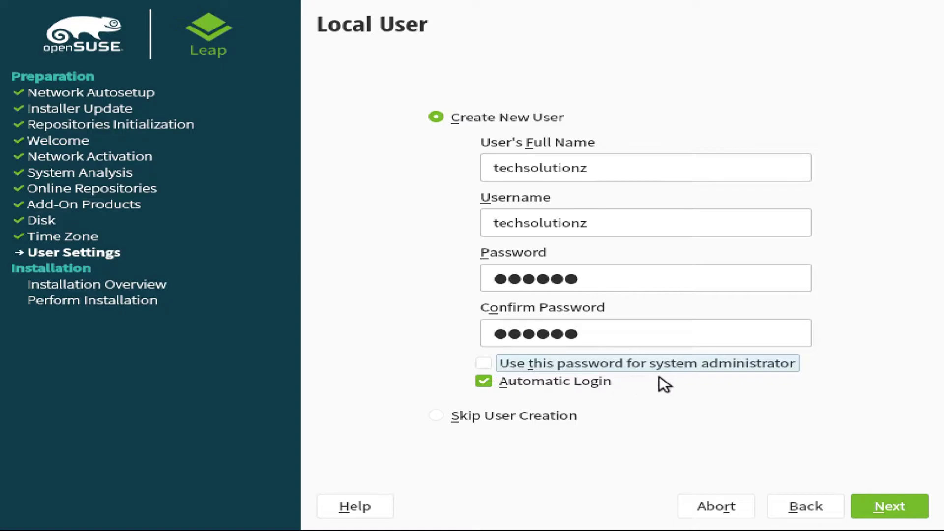
left_click(485, 364)
left_click(485, 381)
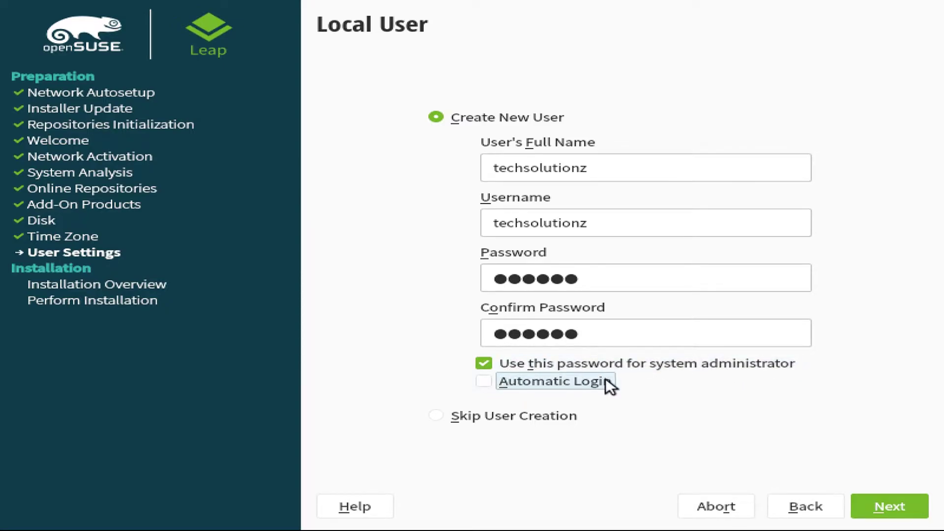
left_click(889, 507)
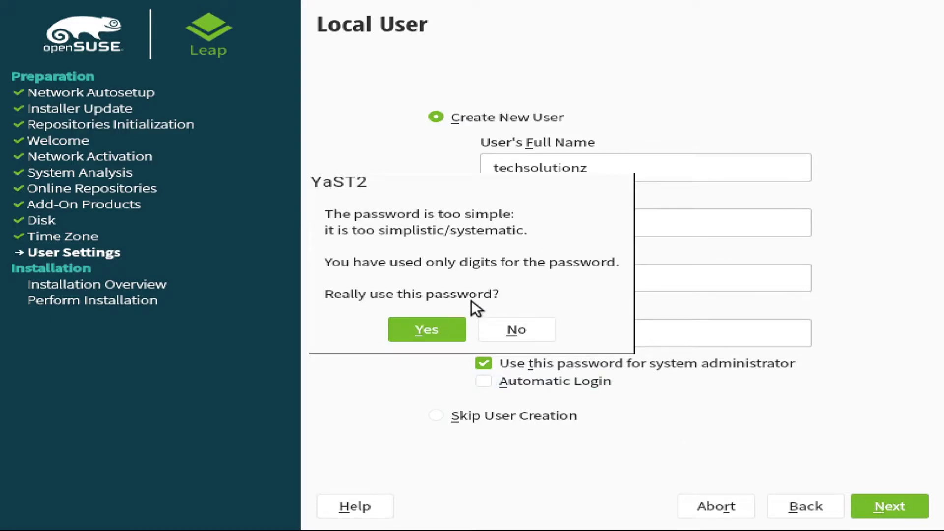
left_click(421, 325)
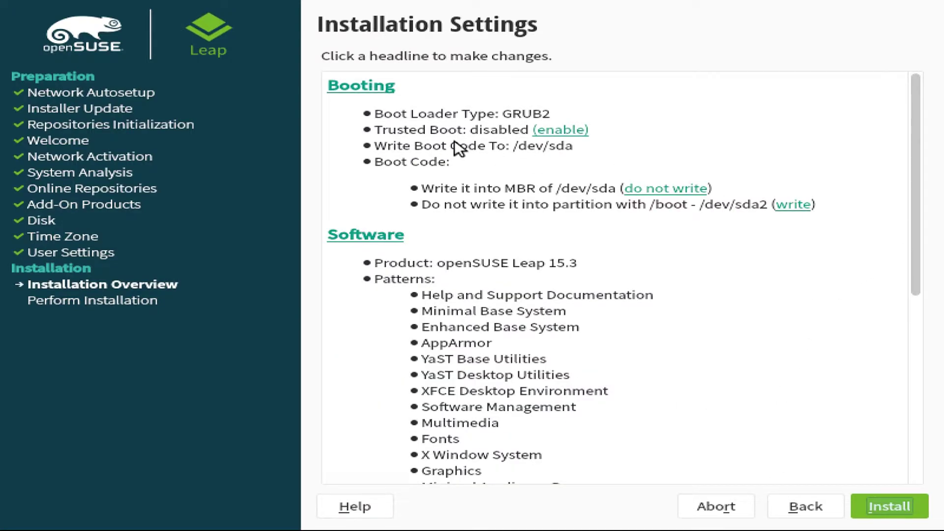
left_click_drag(915, 222, 926, 265)
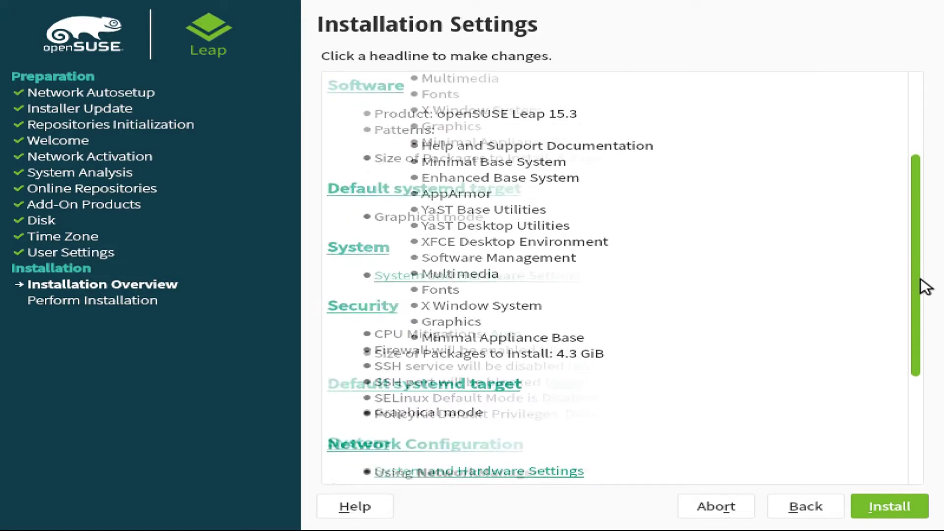
- Start the installation and confirm the disk changes in the Confirm Installation dialog
left_click(890, 506)
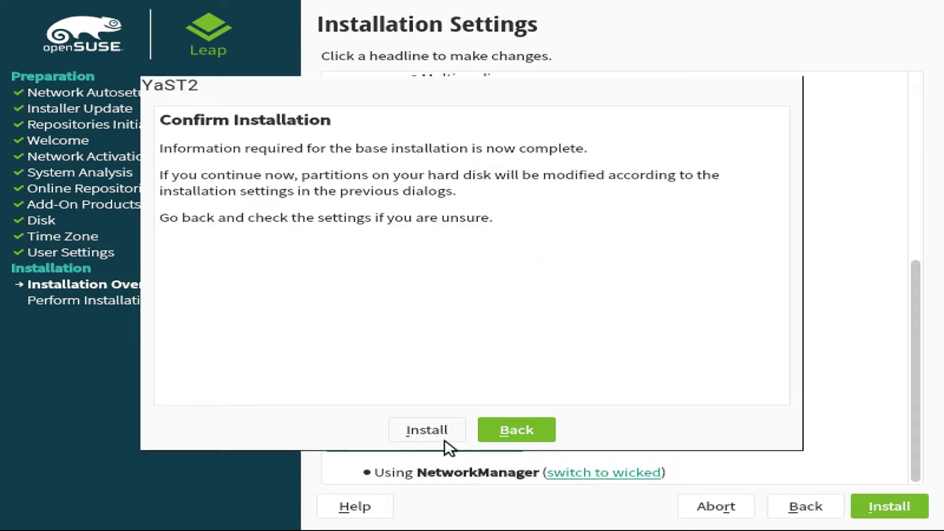
left_click(428, 430)
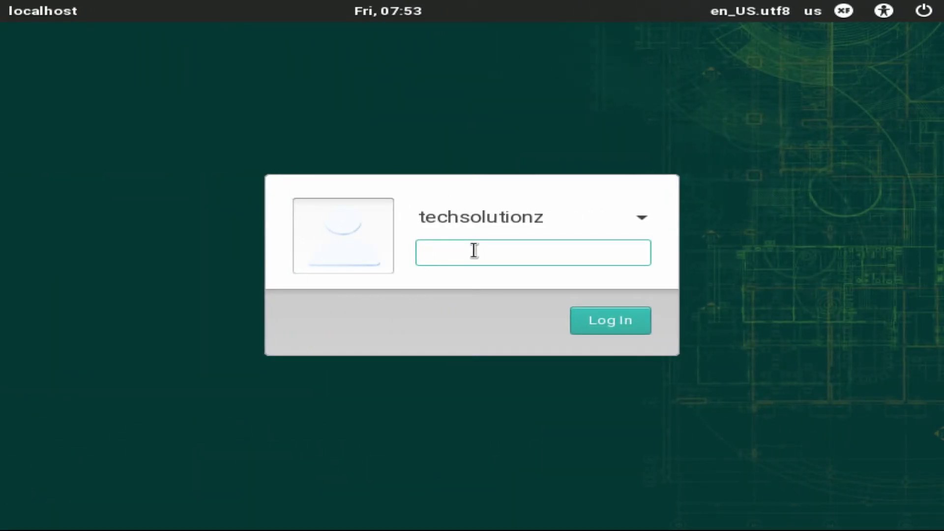
type("a")
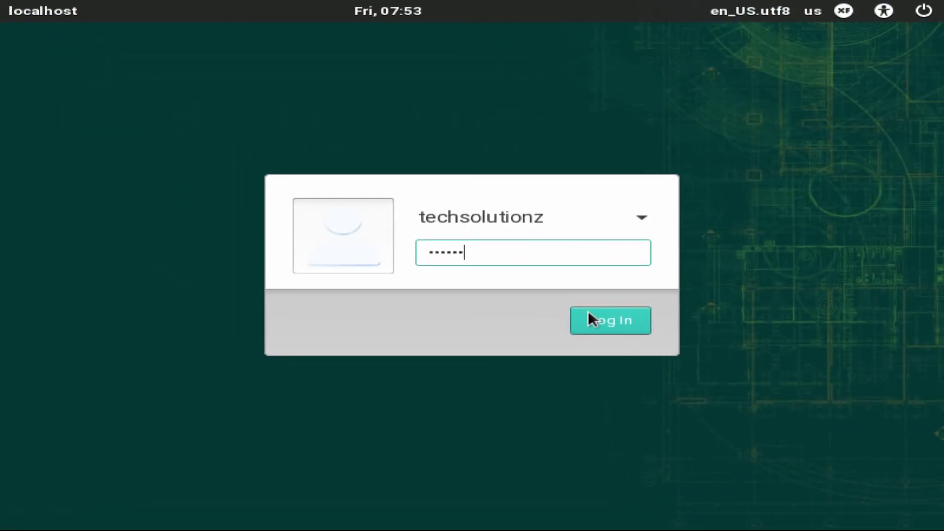
- Log in as techsolutionz with the entered password
left_click(588, 311)
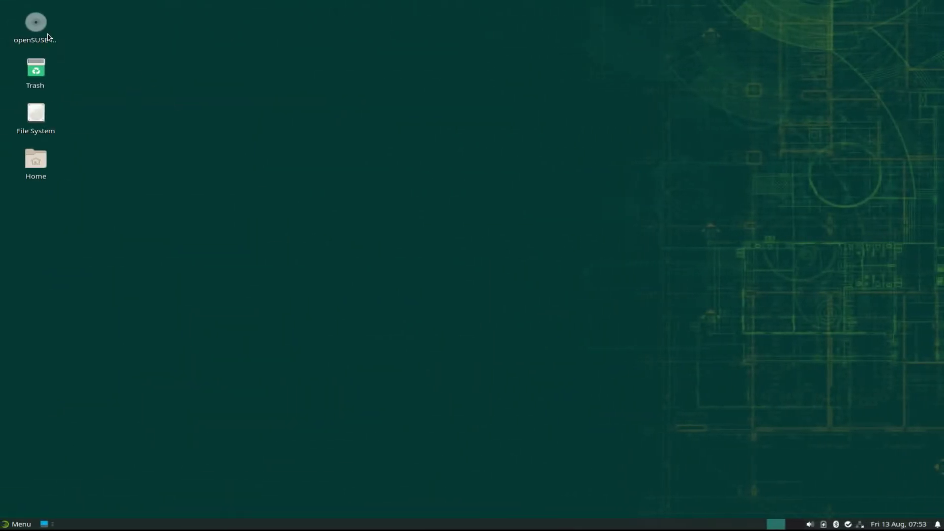
- View and dismiss the openSUSE DVD icon's actions, then browse the applications menu
right_click(36, 29)
left_click(90, 41)
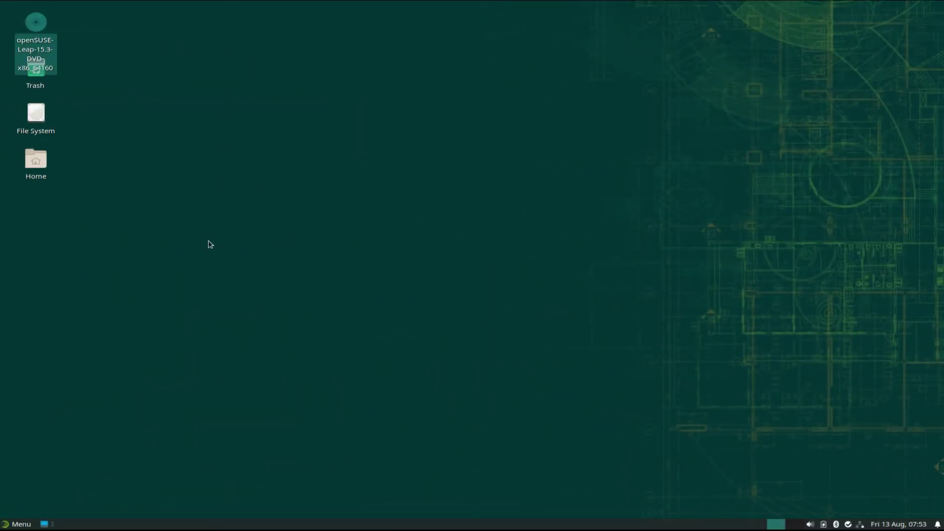
left_click(18, 524)
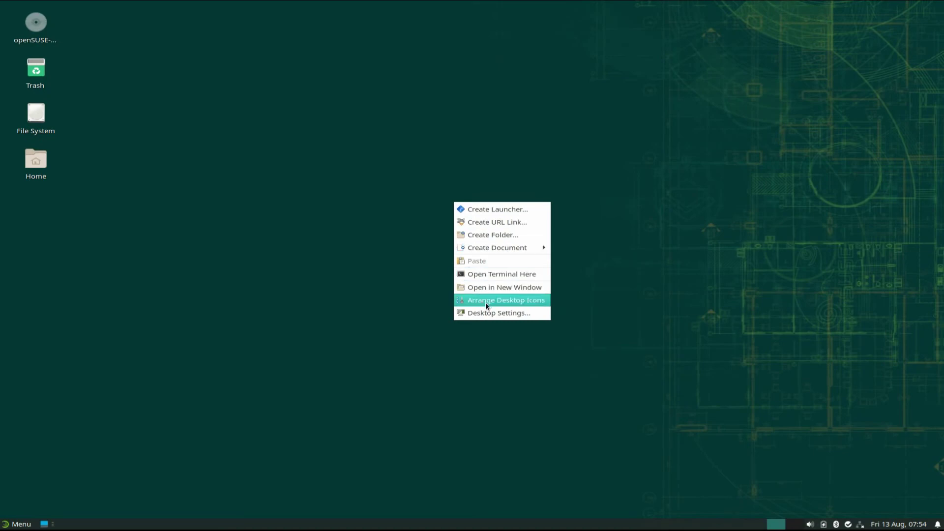
- In Desktop Settings, try the blue wallpapers, then settle on the teal Xfce mouse background
left_click(497, 315)
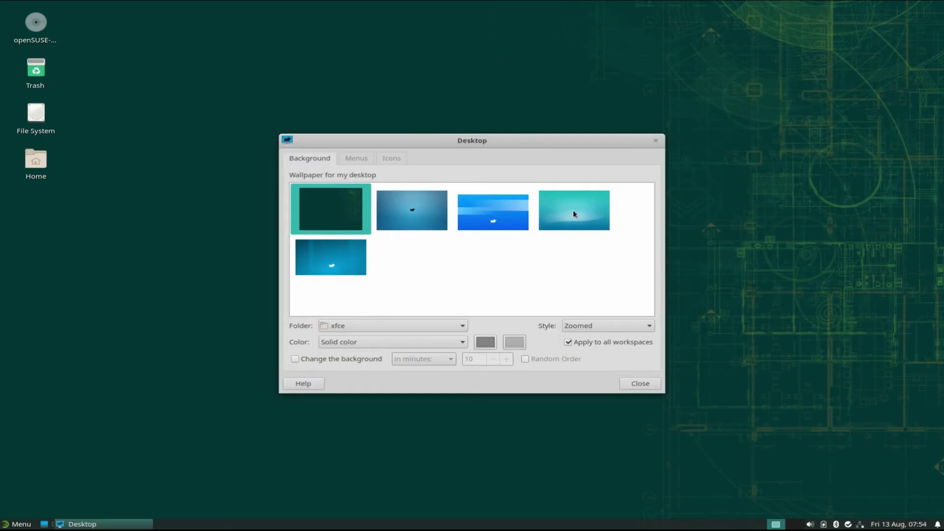
left_click(573, 210)
left_click(491, 207)
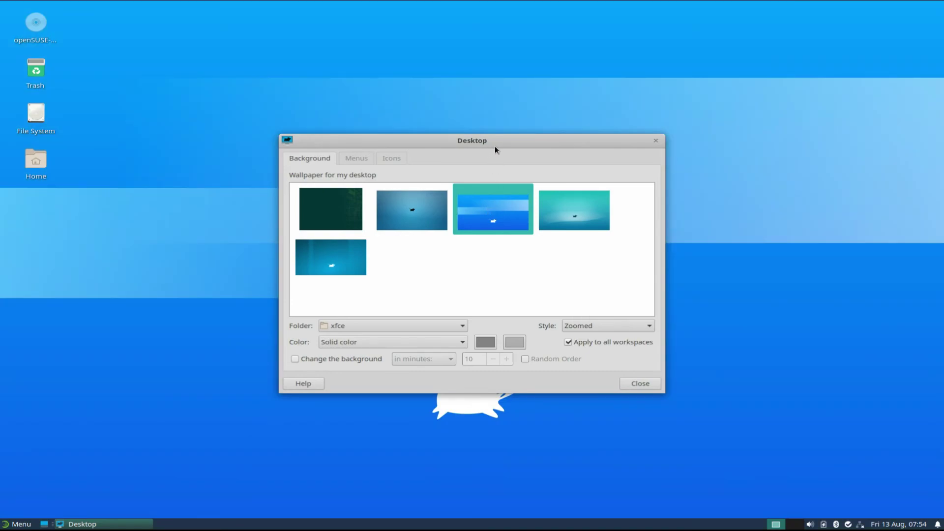
left_click_drag(495, 145, 482, 64)
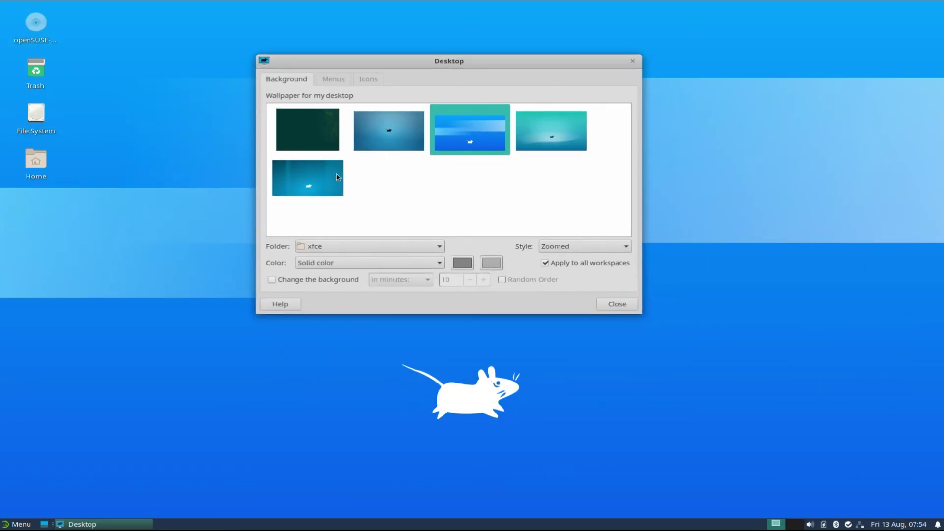
left_click(328, 174)
left_click(564, 142)
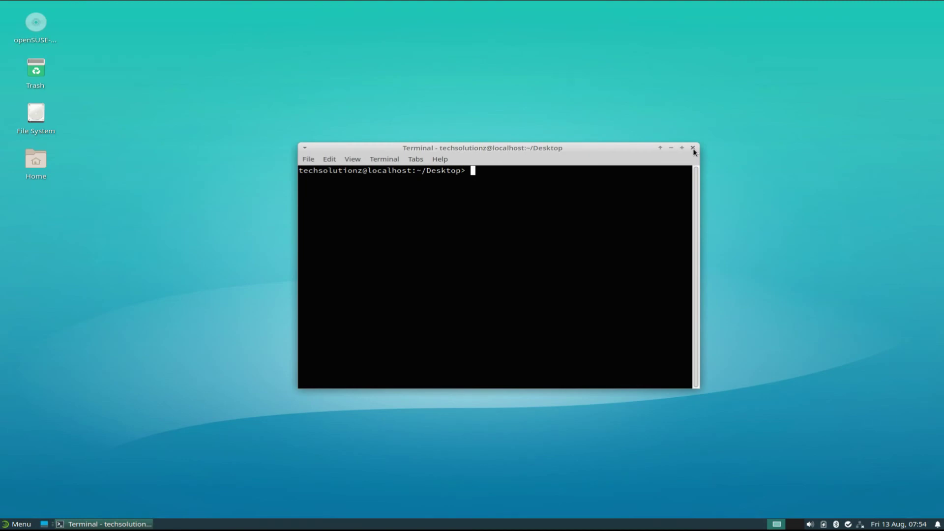
- Close the Xfce Terminal window and reopen the applications menu from the bottom panel
left_click(694, 150)
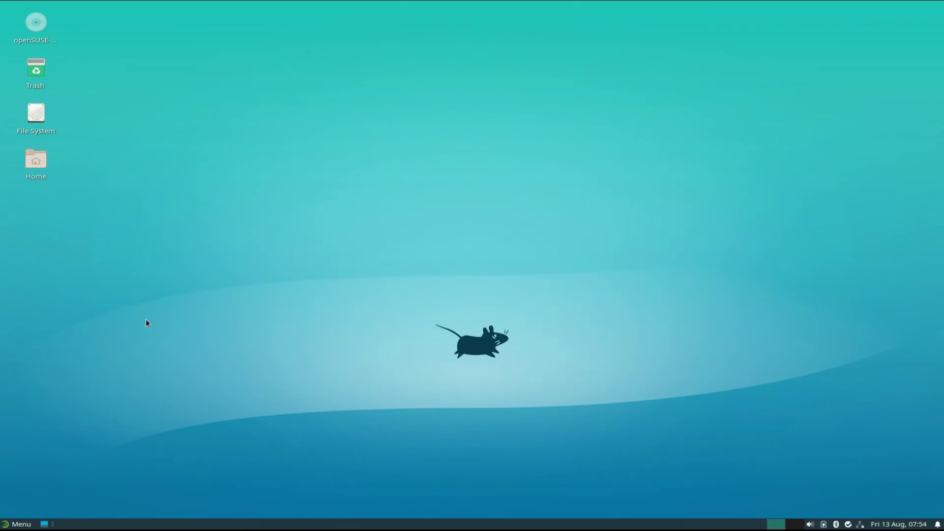
left_click(8, 523)
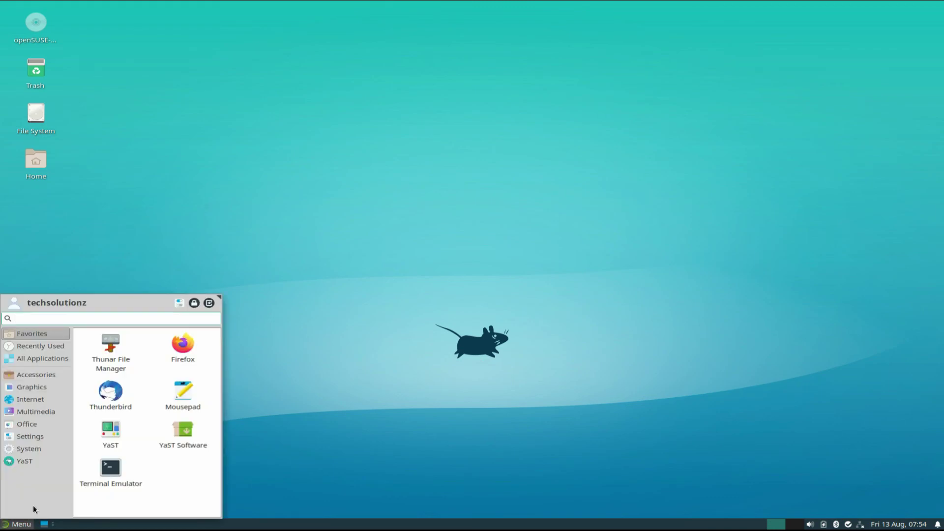